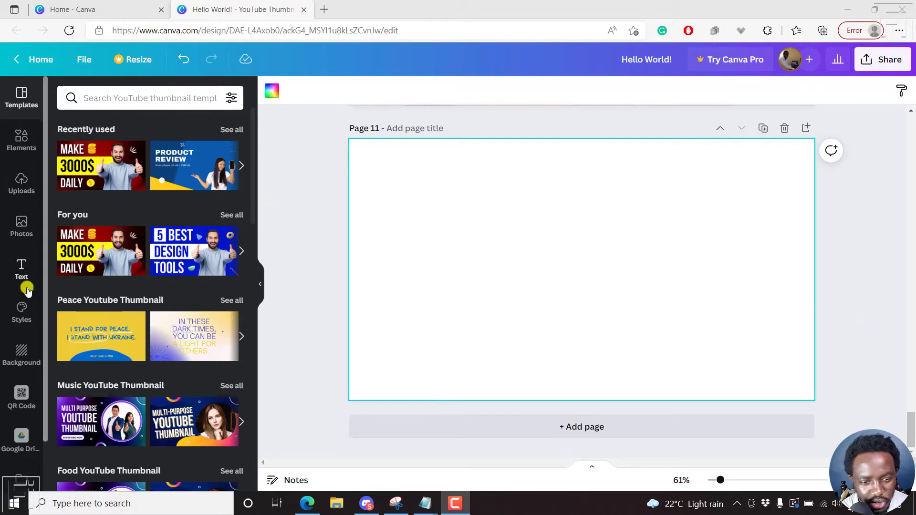
Add the 'cold, smooth & tasty.' text combo to page 11, ungroup it, delete ANGELO BREWING, and reposition the heading
{"action": "left_click", "coordinate": [21, 267]}
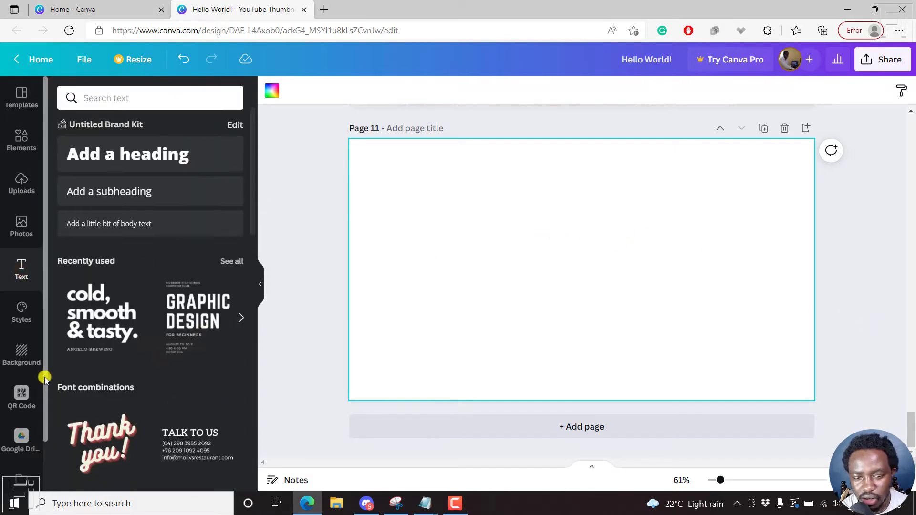
{"action": "left_click_drag", "start_coordinate": [107, 311], "coordinate": [541, 205]}
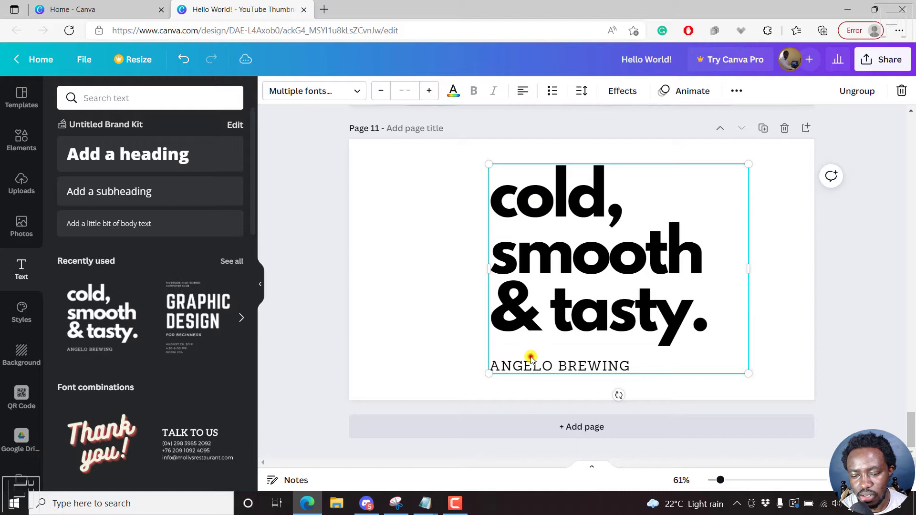
{"action": "left_click", "coordinate": [564, 368]}
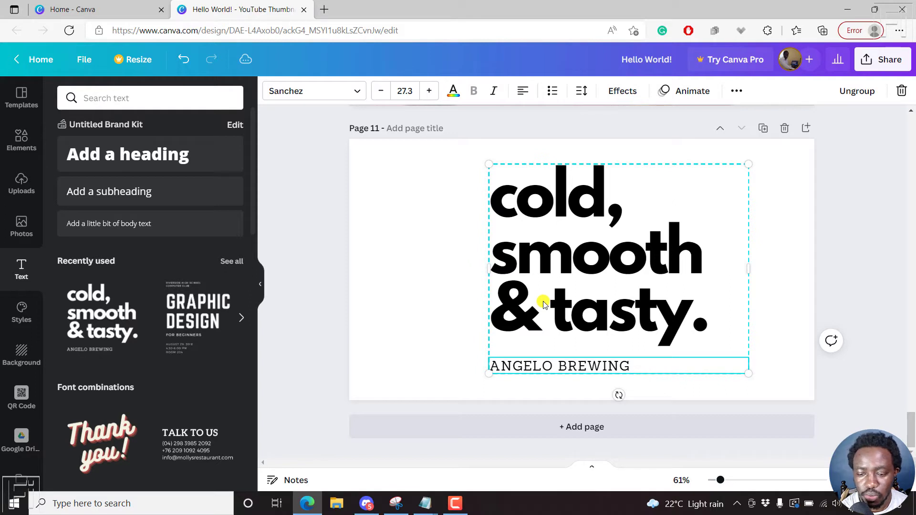
{"action": "left_click", "coordinate": [857, 91]}
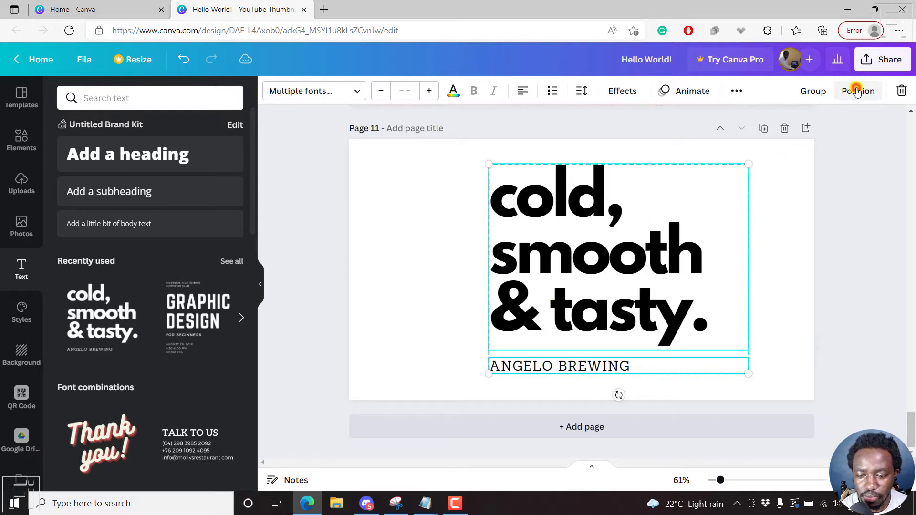
{"action": "left_click", "coordinate": [798, 297]}
{"action": "left_click", "coordinate": [568, 365]}
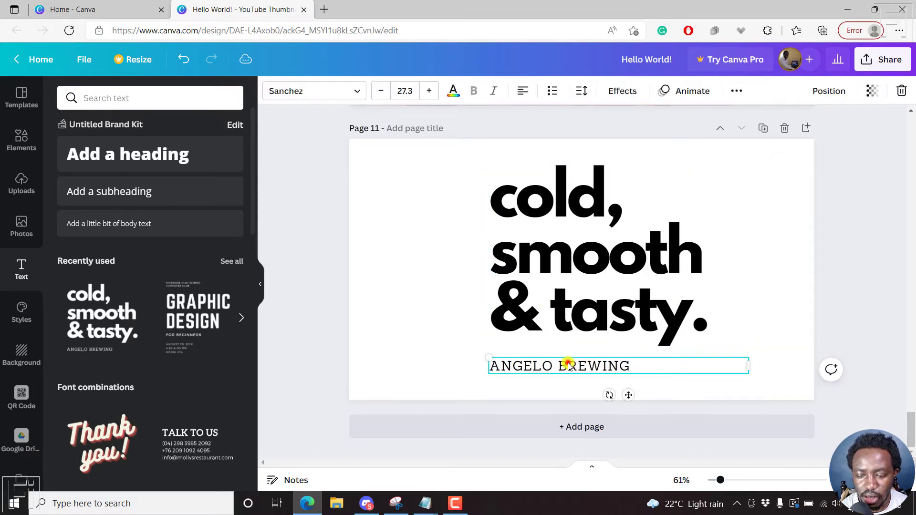
{"action": "key", "text": "Delete"}
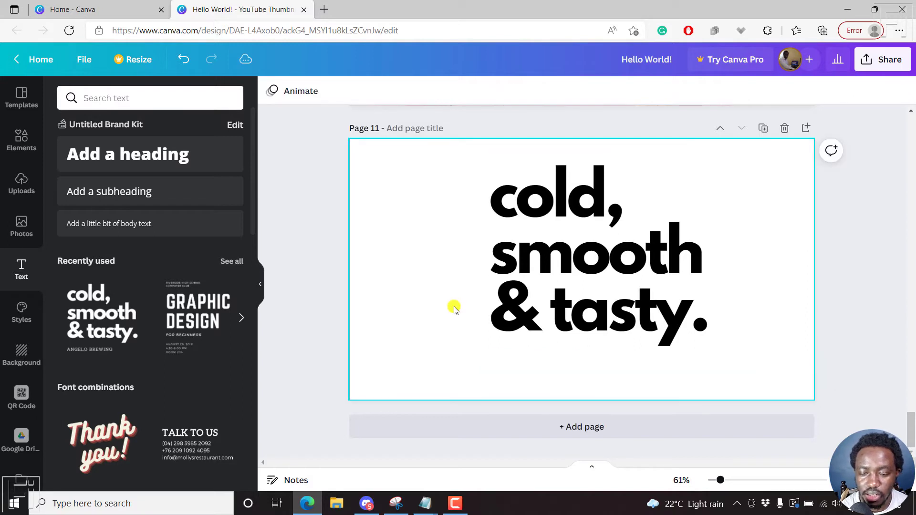
{"action": "left_click_drag", "start_coordinate": [581, 266], "coordinate": [544, 285]}
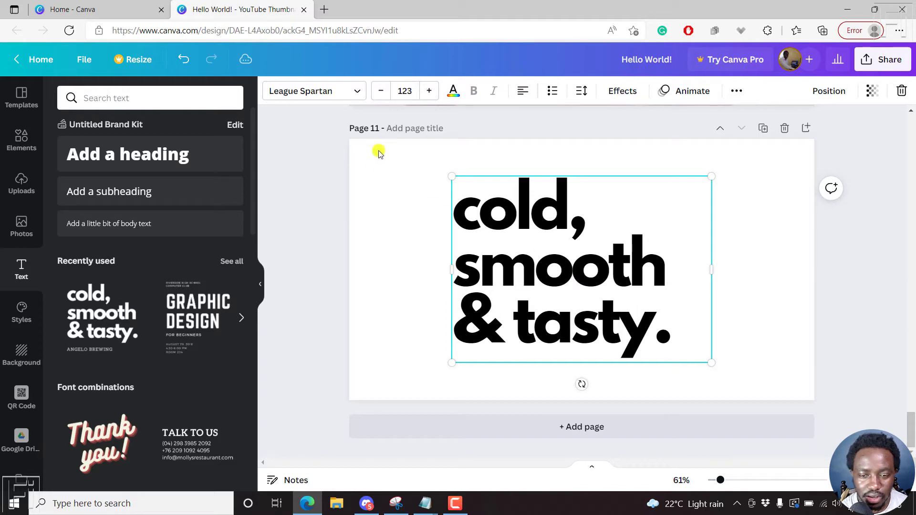
Apply the Background text effect to the heading, giving it a yellow backing
{"action": "left_click", "coordinate": [630, 96]}
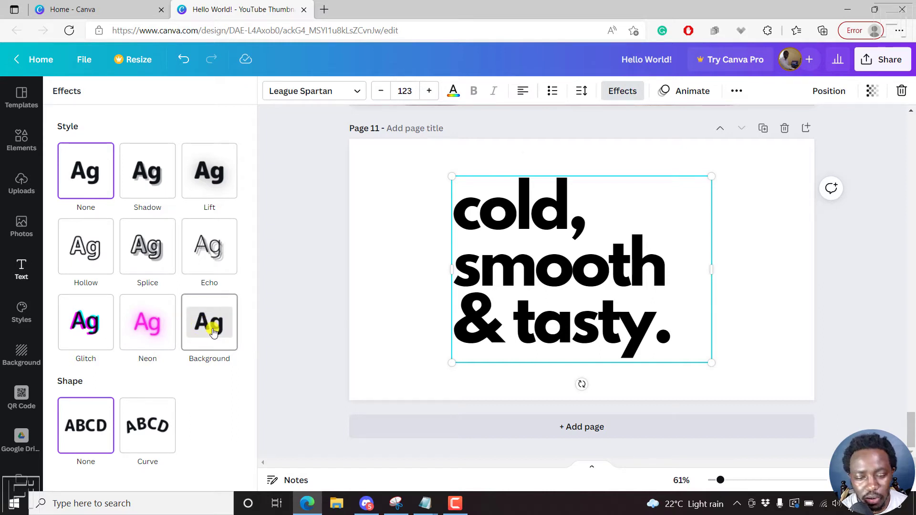
{"action": "left_click", "coordinate": [228, 329]}
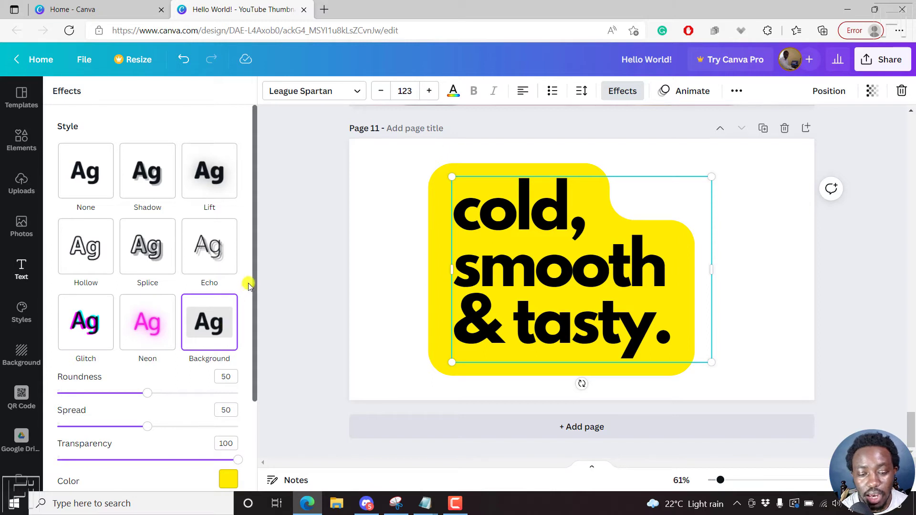
Set the Background effect's roundness to 100, spread to 21 and transparency to 73
{"action": "scroll", "coordinate": [256, 268], "scroll_direction": "down", "scroll_amount": 3}
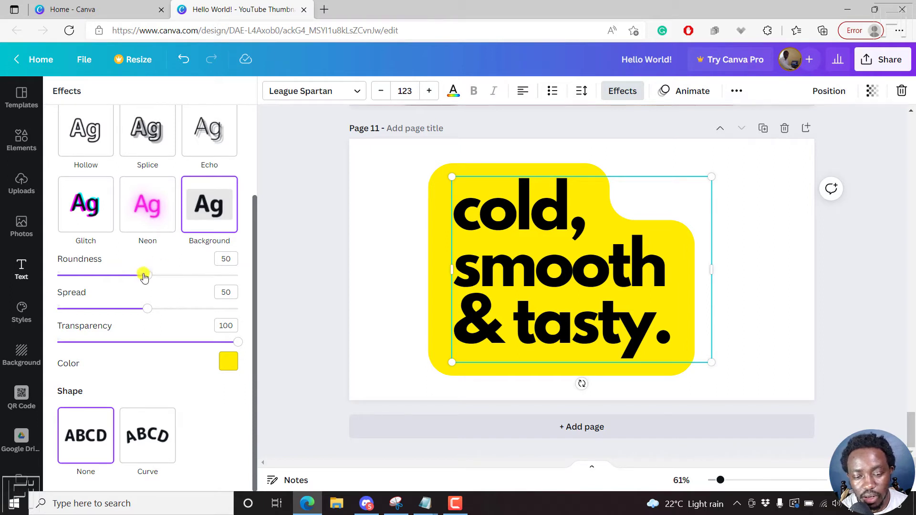
{"action": "left_click_drag", "start_coordinate": [146, 275], "coordinate": [31, 278]}
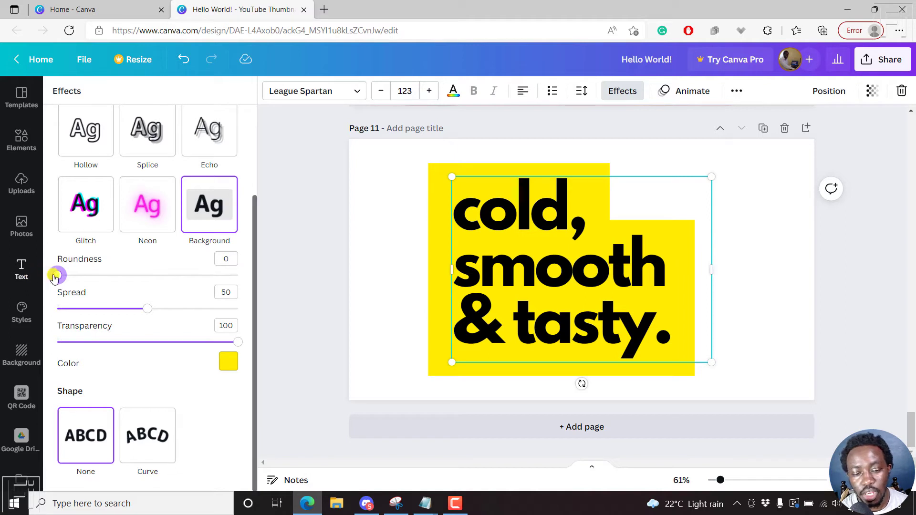
{"action": "left_click_drag", "start_coordinate": [56, 275], "coordinate": [251, 280]}
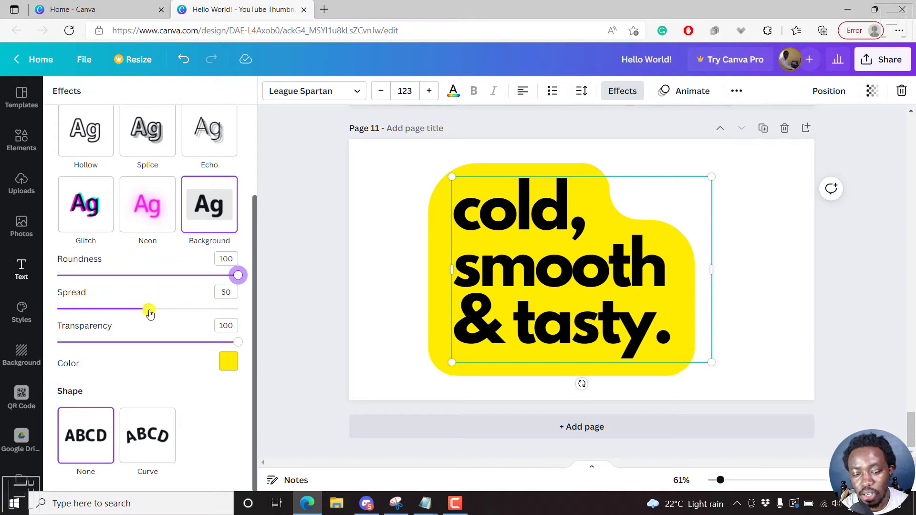
{"action": "left_click_drag", "start_coordinate": [149, 313], "coordinate": [30, 323]}
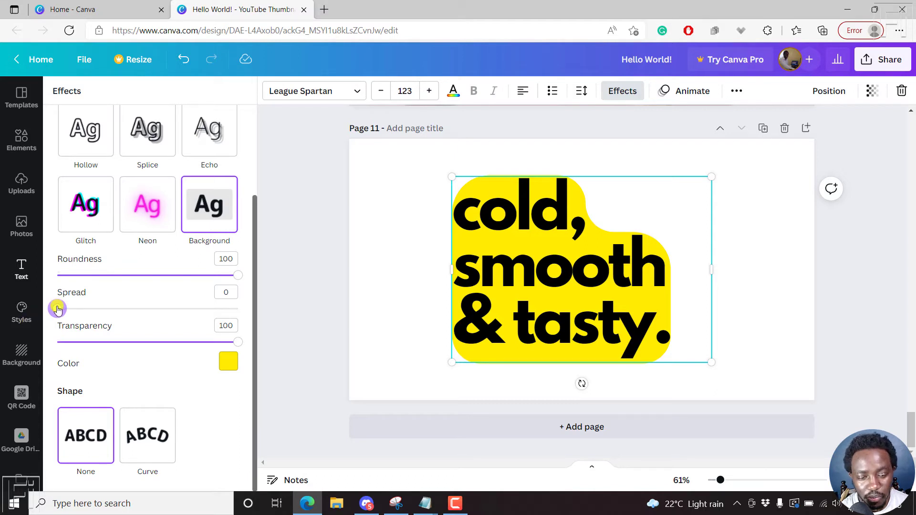
{"action": "left_click_drag", "start_coordinate": [57, 308], "coordinate": [95, 310]}
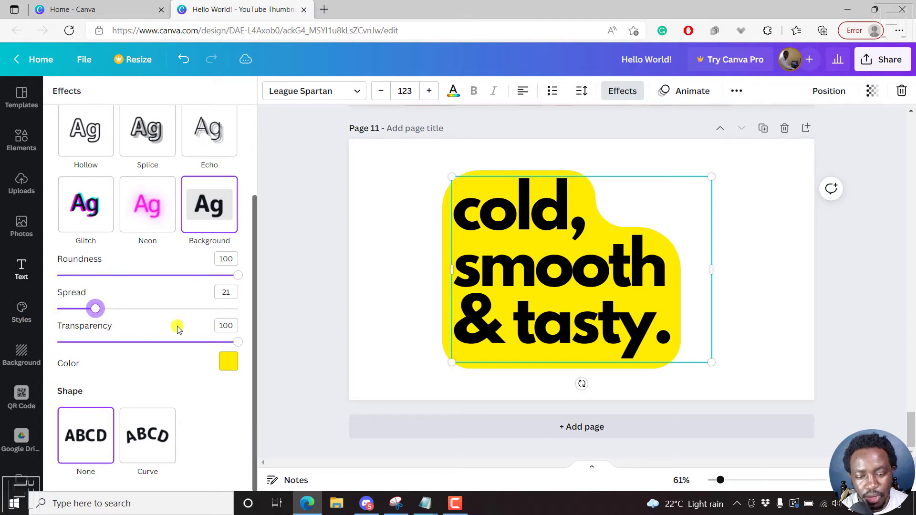
{"action": "left_click_drag", "start_coordinate": [239, 343], "coordinate": [190, 345]}
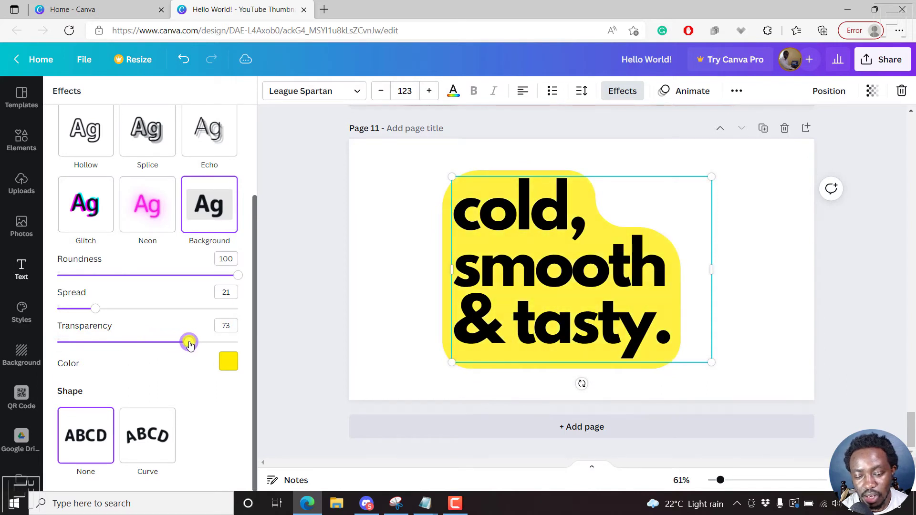
Change the heading's background effect colour to blue and make all its text white
{"action": "left_click", "coordinate": [228, 364]}
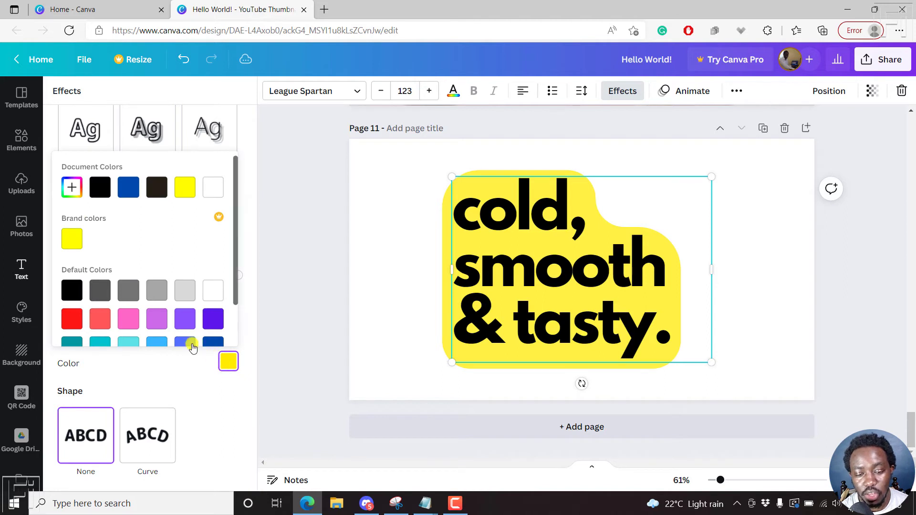
{"action": "left_click", "coordinate": [213, 343]}
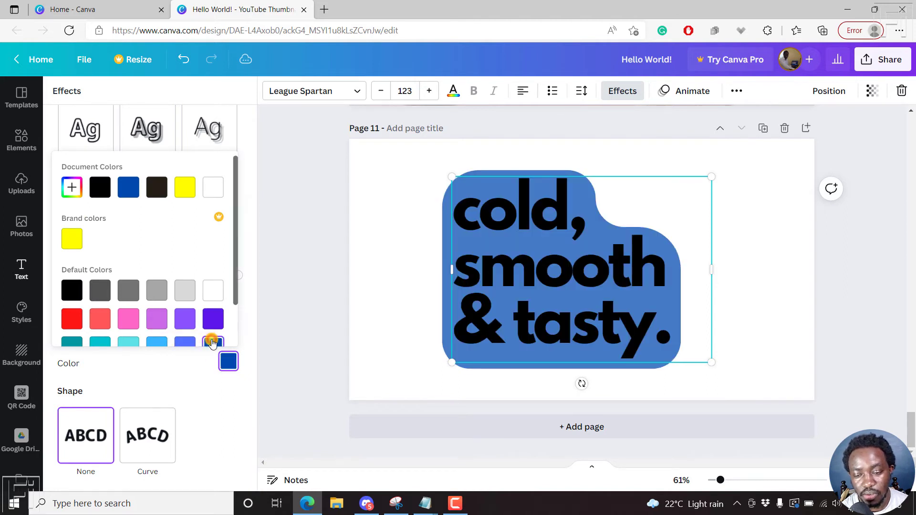
{"action": "double_click", "coordinate": [506, 240]}
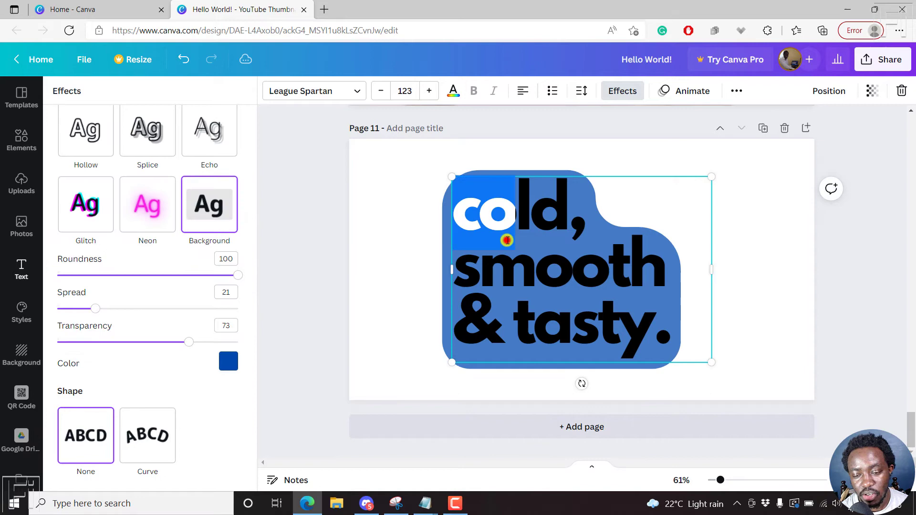
{"action": "key", "text": "ctrl+a"}
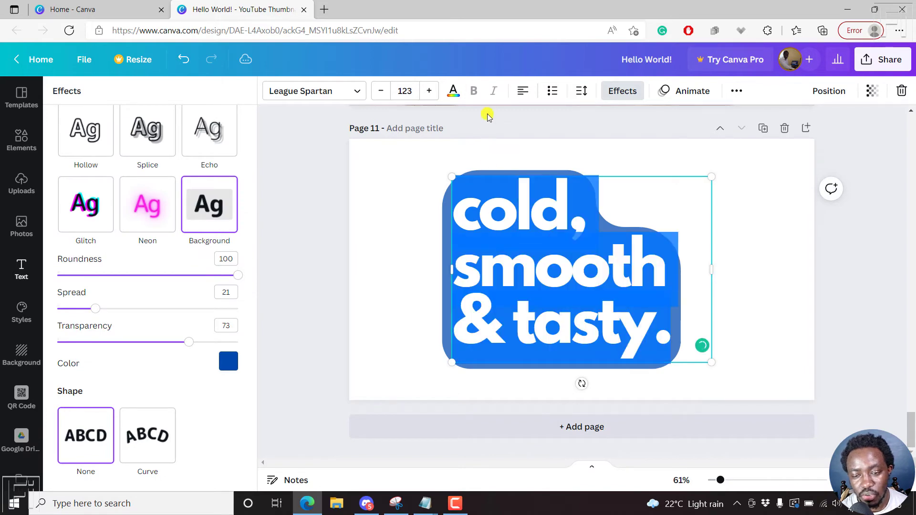
{"action": "left_click", "coordinate": [456, 96]}
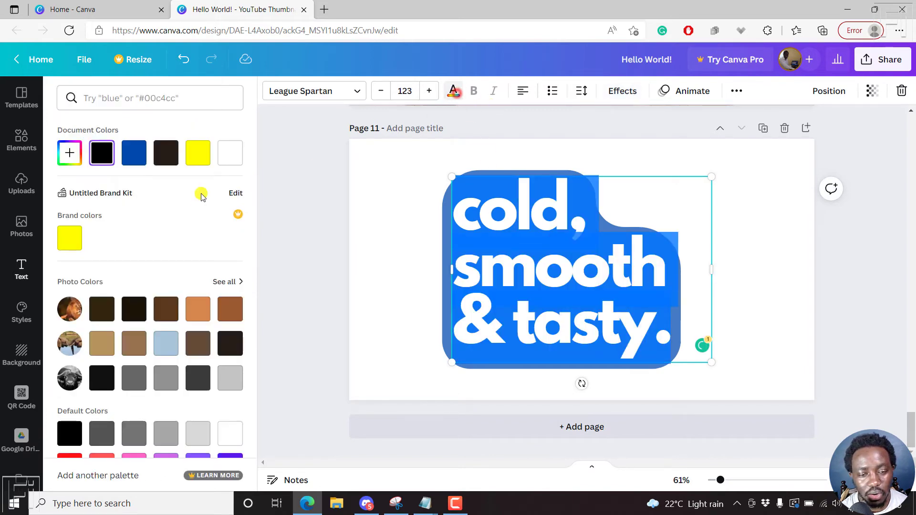
{"action": "left_click", "coordinate": [230, 155]}
{"action": "left_click", "coordinate": [317, 203]}
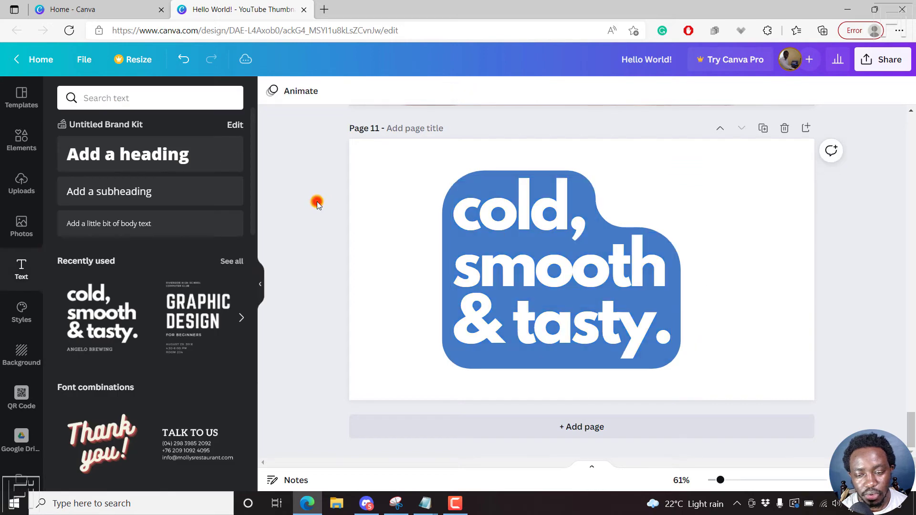
{"action": "left_click", "coordinate": [392, 200]}
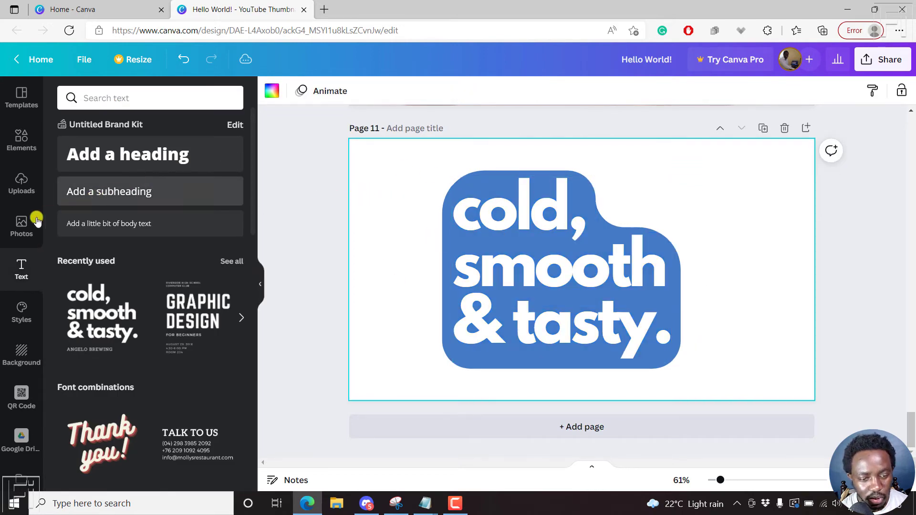
Set a stock photo of a family sharing dinner as the page background, discarding a trial mosque photo
{"action": "left_click", "coordinate": [19, 225]}
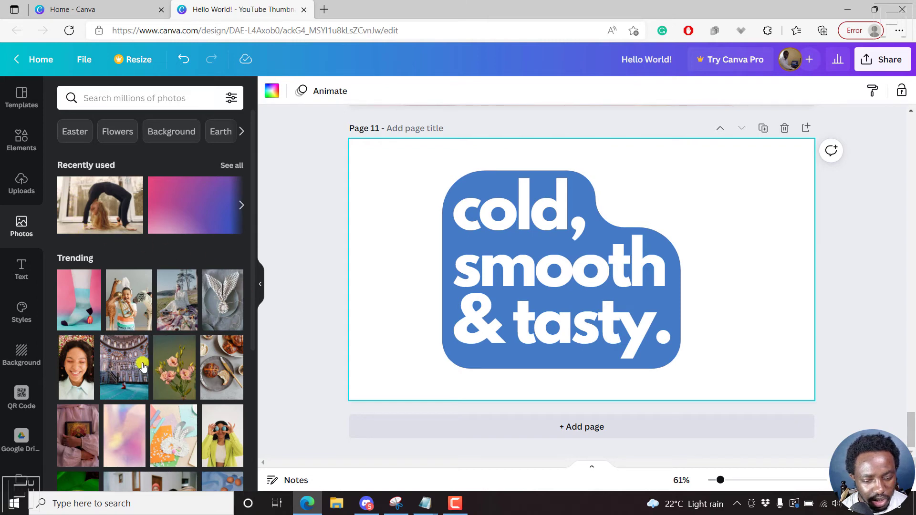
{"action": "left_click_drag", "start_coordinate": [121, 376], "coordinate": [383, 223]}
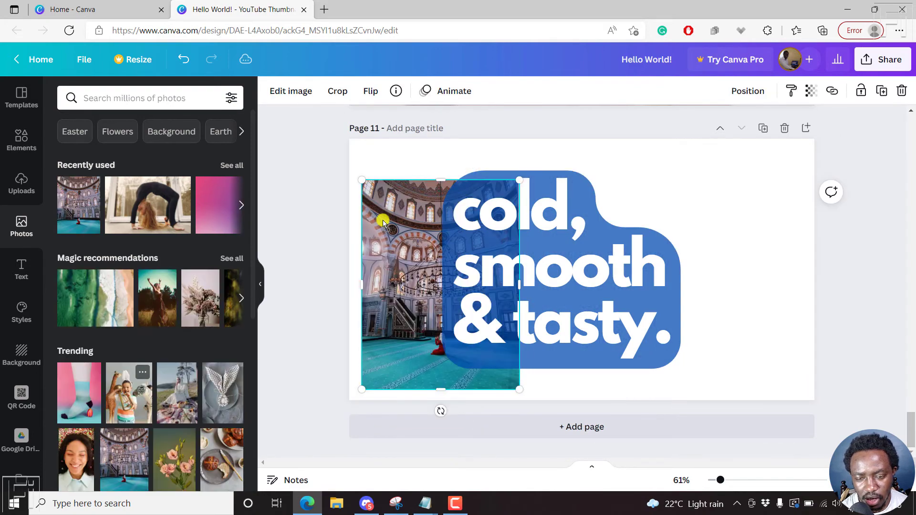
{"action": "key", "text": "Delete"}
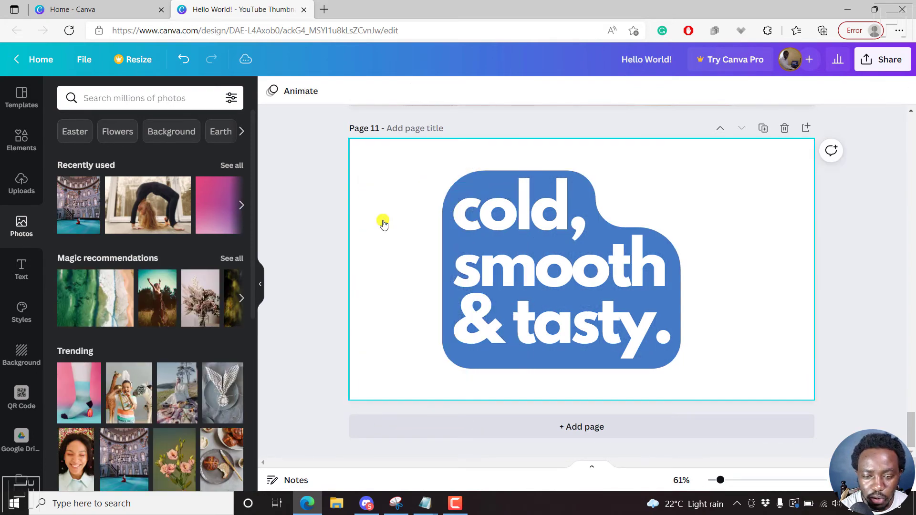
{"action": "scroll", "coordinate": [251, 230], "scroll_direction": "down", "scroll_amount": 2}
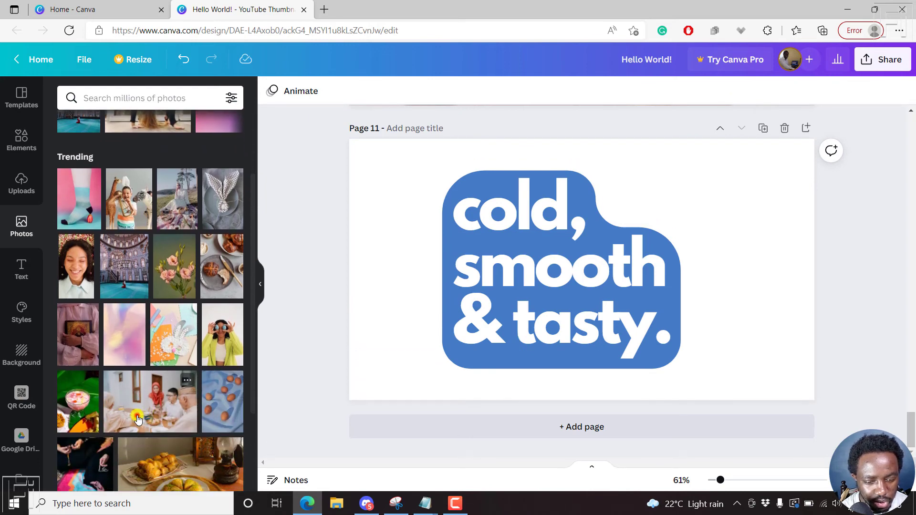
{"action": "left_click_drag", "start_coordinate": [138, 416], "coordinate": [363, 234]}
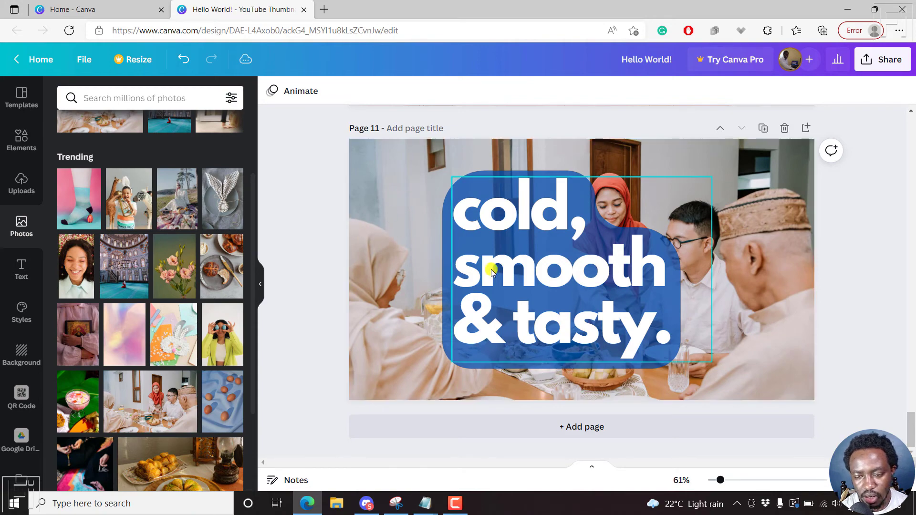
Resize the heading to font size 81.8 and place it left over the photo, above the table
{"action": "left_click_drag", "start_coordinate": [591, 216], "coordinate": [521, 181]}
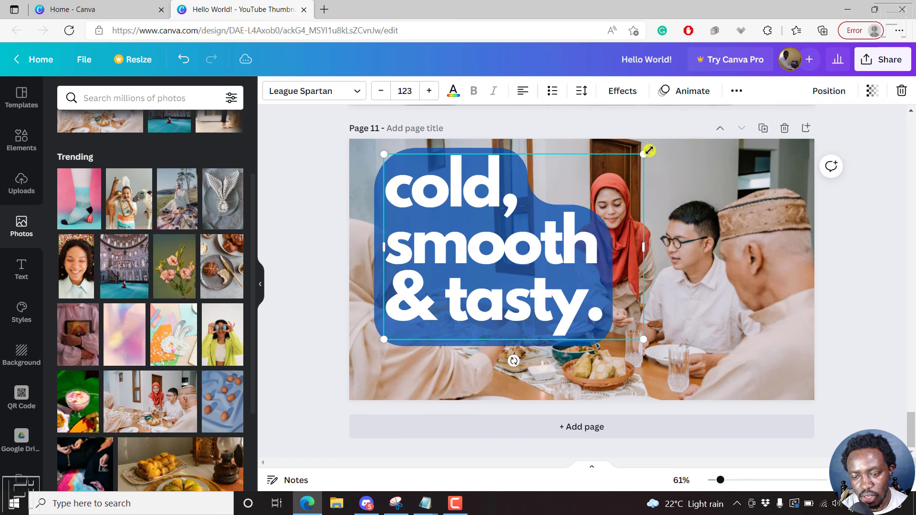
{"action": "left_click_drag", "start_coordinate": [642, 153], "coordinate": [542, 190]}
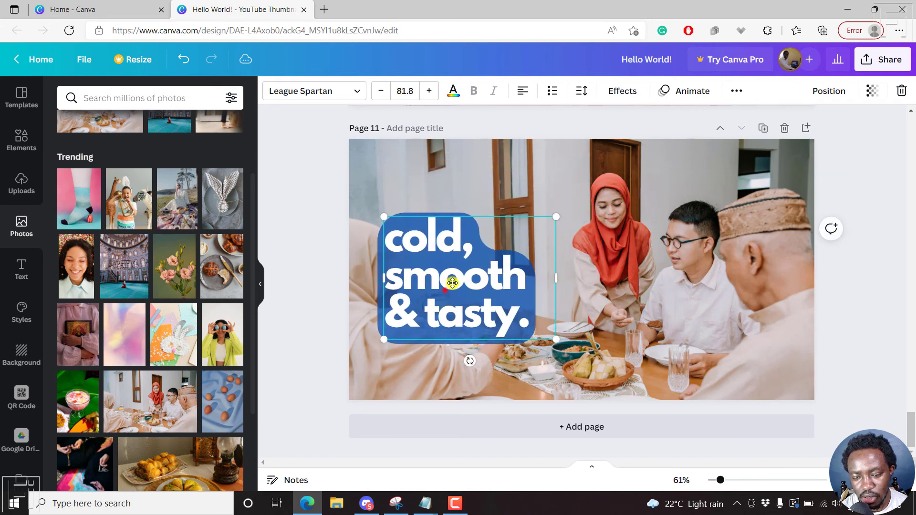
{"action": "left_click_drag", "start_coordinate": [450, 280], "coordinate": [476, 252]}
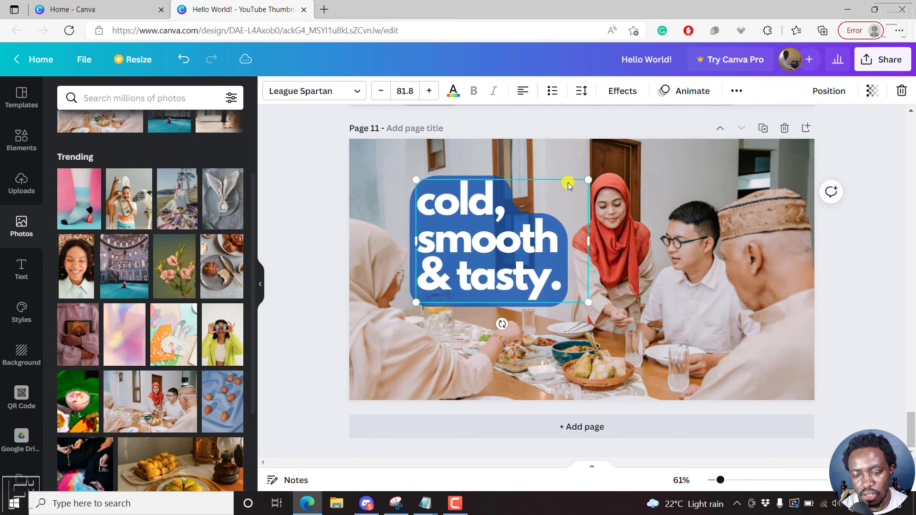
{"action": "left_click", "coordinate": [525, 165]}
{"action": "left_click", "coordinate": [479, 183]}
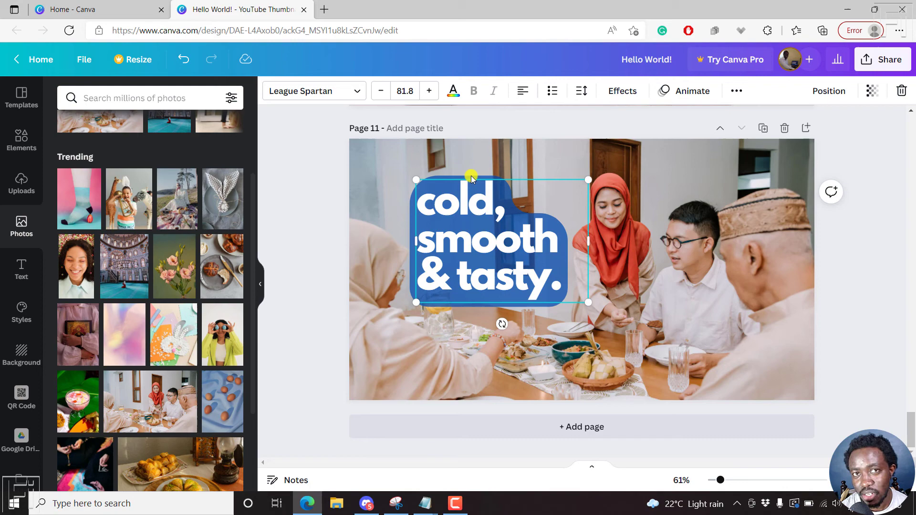
Adjust the blue Background effect to roundness 68, spread 27 and transparency 58
{"action": "left_click", "coordinate": [622, 95]}
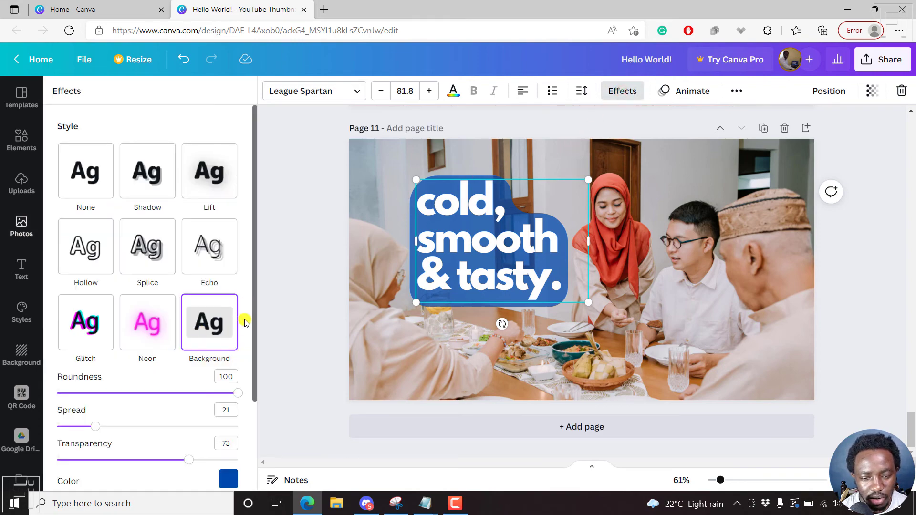
{"action": "left_click_drag", "start_coordinate": [255, 303], "coordinate": [251, 388]}
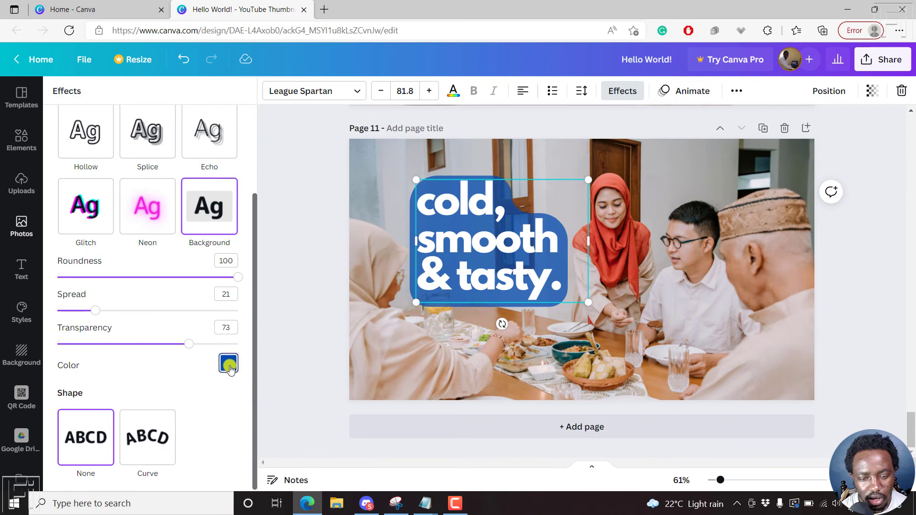
{"action": "left_click_drag", "start_coordinate": [189, 343], "coordinate": [238, 344]}
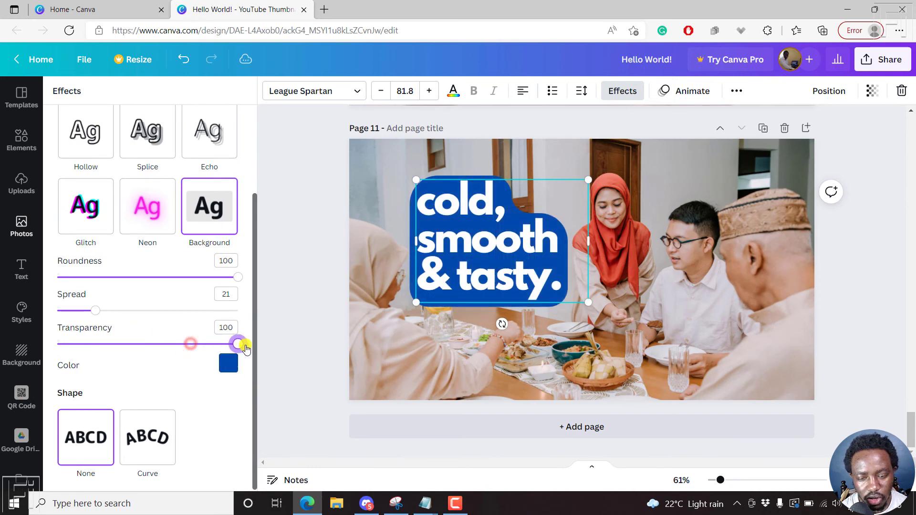
{"action": "mouse_move", "coordinate": [96, 311]}
{"action": "left_mouse_down"}
{"action": "mouse_move", "coordinate": [129, 311]}
{"action": "mouse_move", "coordinate": [108, 311]}
{"action": "mouse_move", "coordinate": [105, 323]}
{"action": "left_mouse_up"}
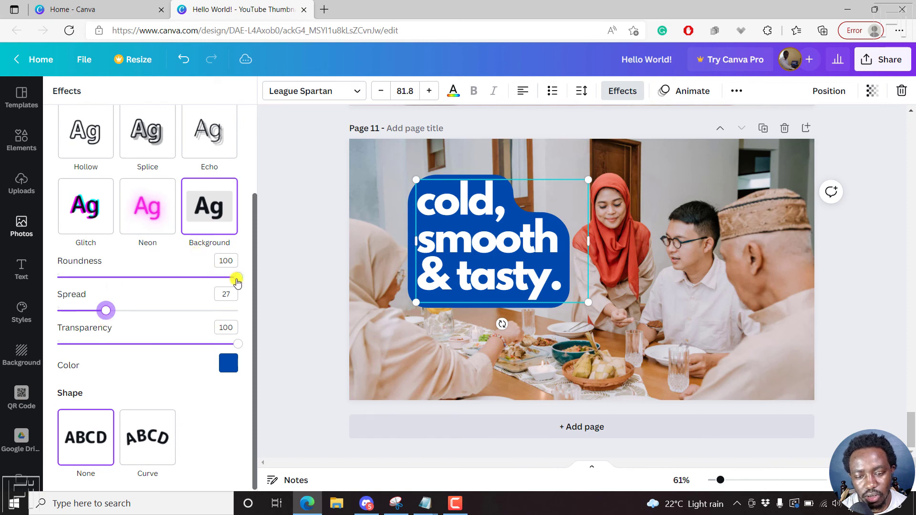
{"action": "left_click_drag", "start_coordinate": [236, 277], "coordinate": [180, 277]}
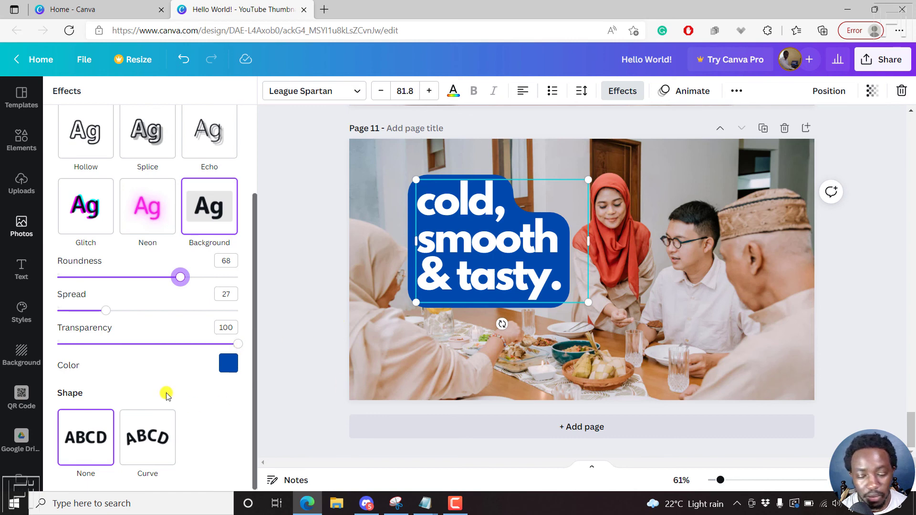
{"action": "left_click_drag", "start_coordinate": [238, 349], "coordinate": [162, 344]}
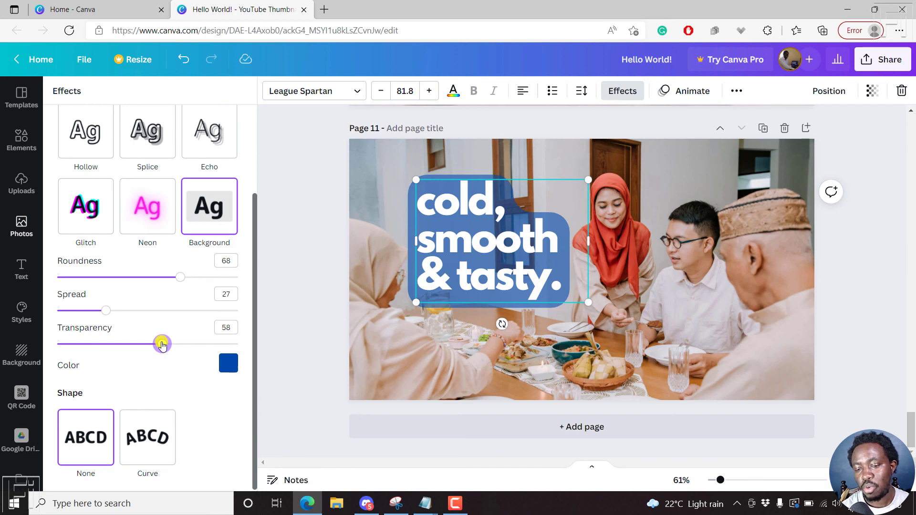